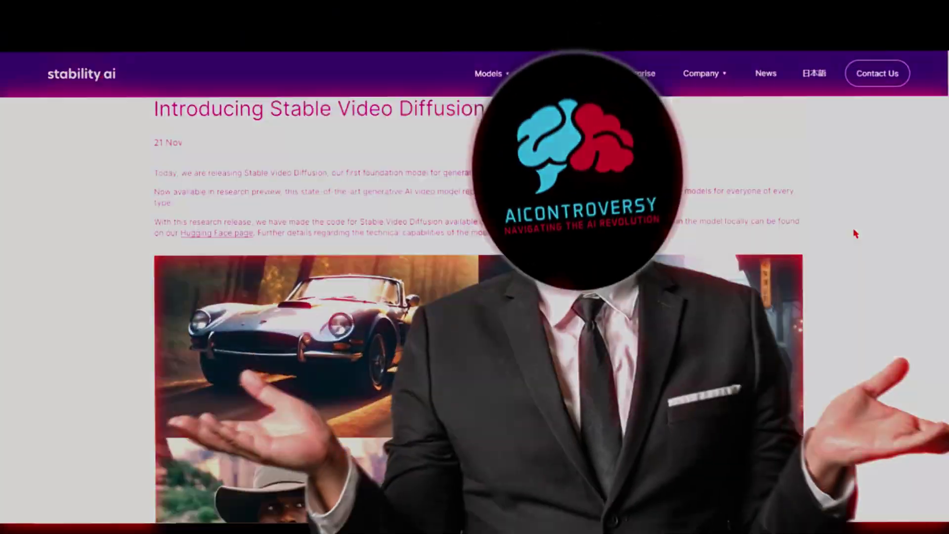
# Scroll through the Stable Video Diffusion announcement and Runway's homepage to compare them
pyautogui.scroll(-5, 475, 287)
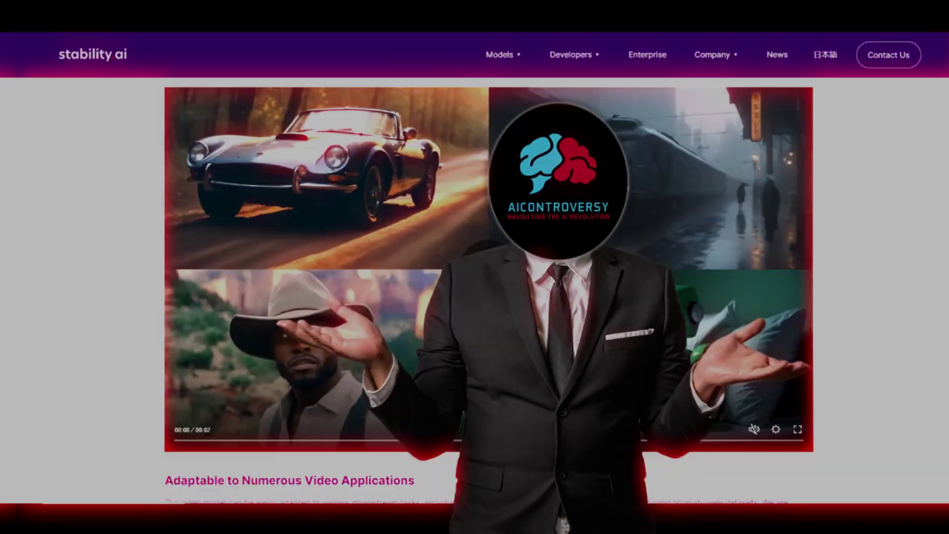
pyautogui.scroll(-10, 480, 326)
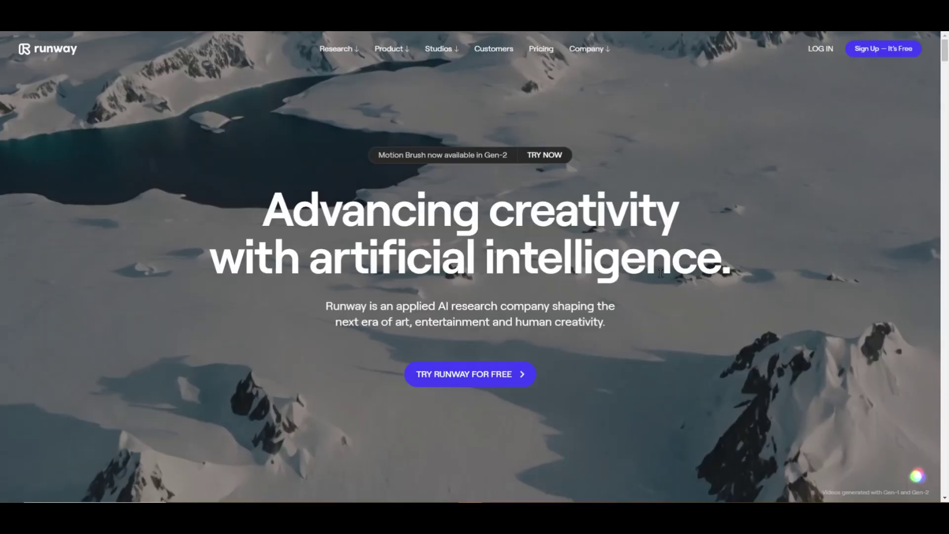
pyautogui.scroll(-3, 693, 370)
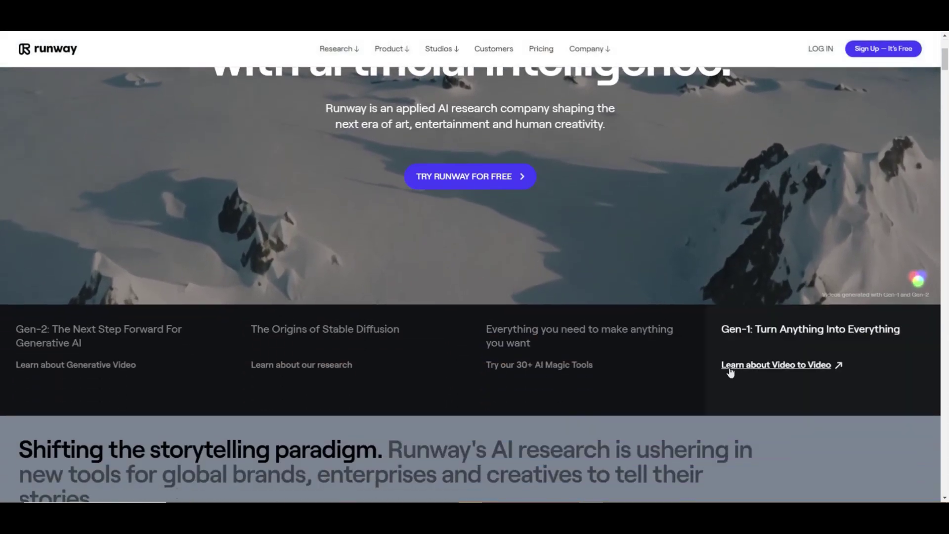
pyautogui.scroll(4, 730, 368)
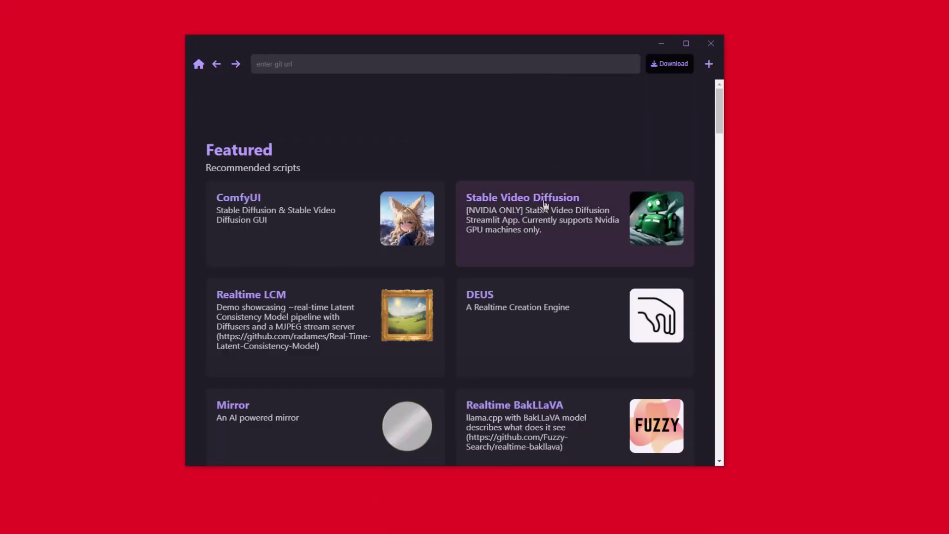
# Open the featured Stable Video Diffusion script and start its download
pyautogui.click(518, 217)
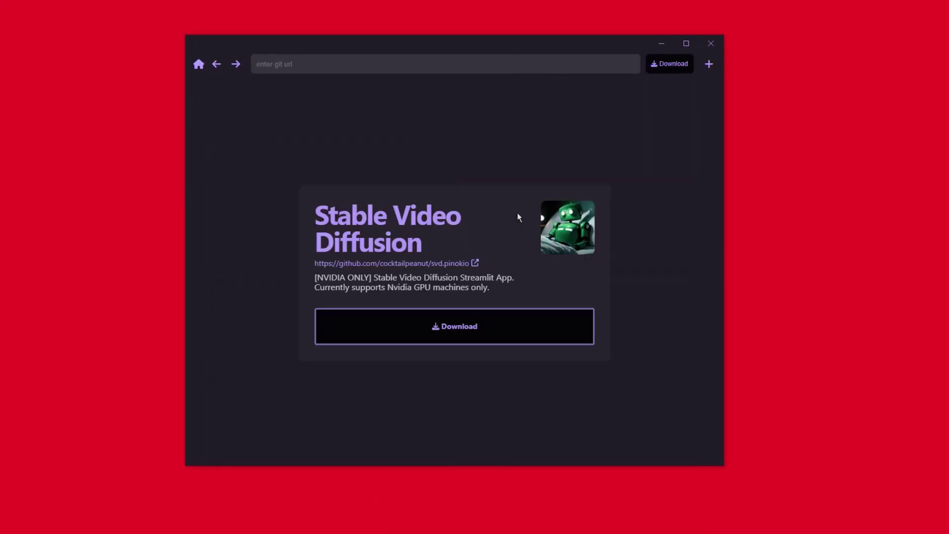
pyautogui.click(442, 325)
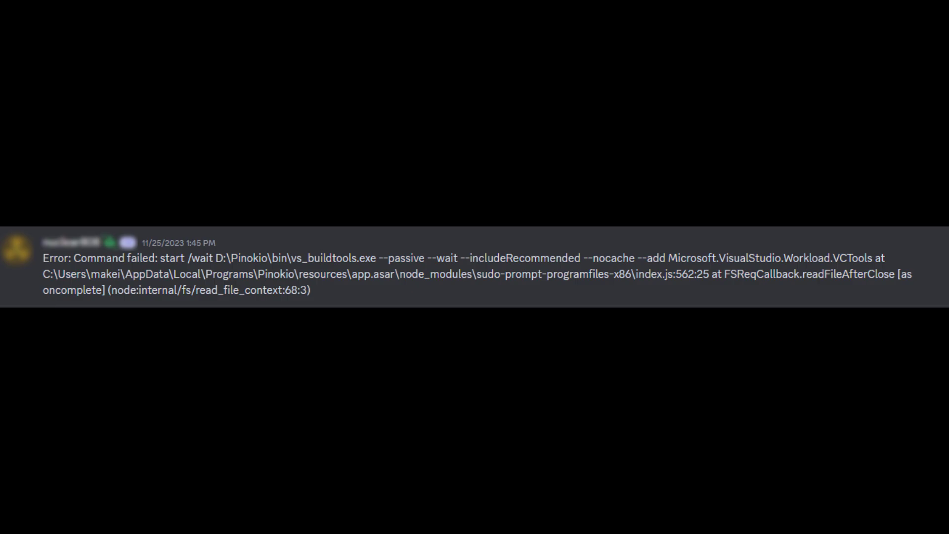
# Launch ComfyUI from its install folder
pyautogui.doubleClick(120, 169)
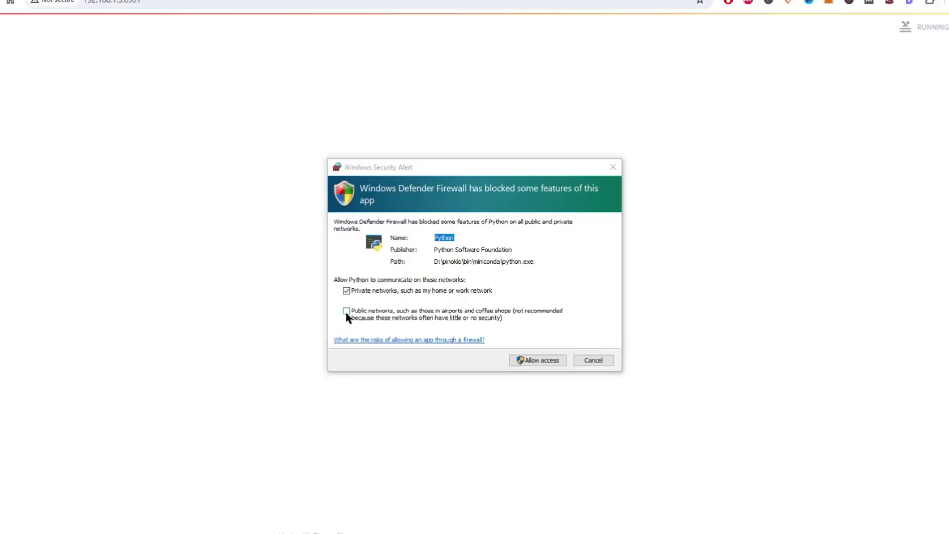
# Allow Python through Windows Defender Firewall on private networks
pyautogui.click(532, 359)
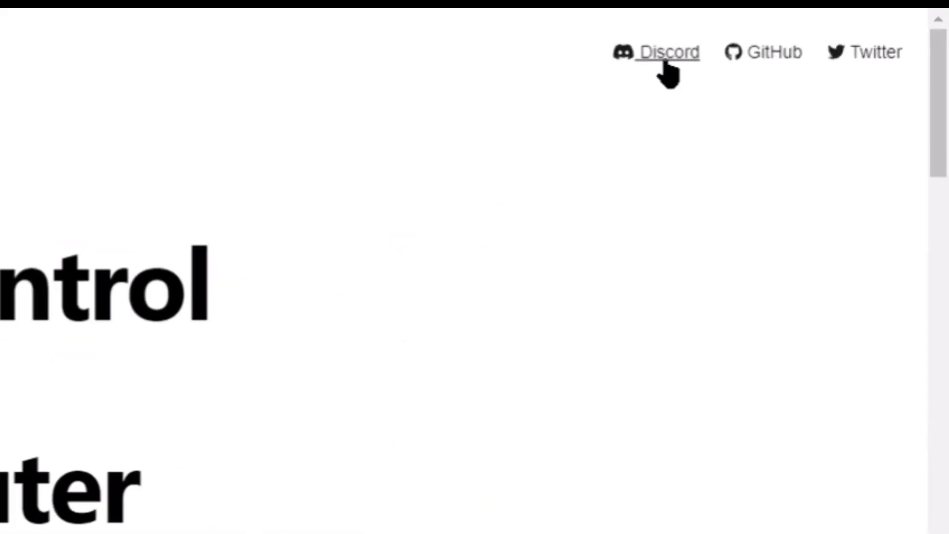
# Visit Pinokio's Discord and the SadTalker GitHub issues, then read the SadTalker video's download links
pyautogui.click(667, 61)
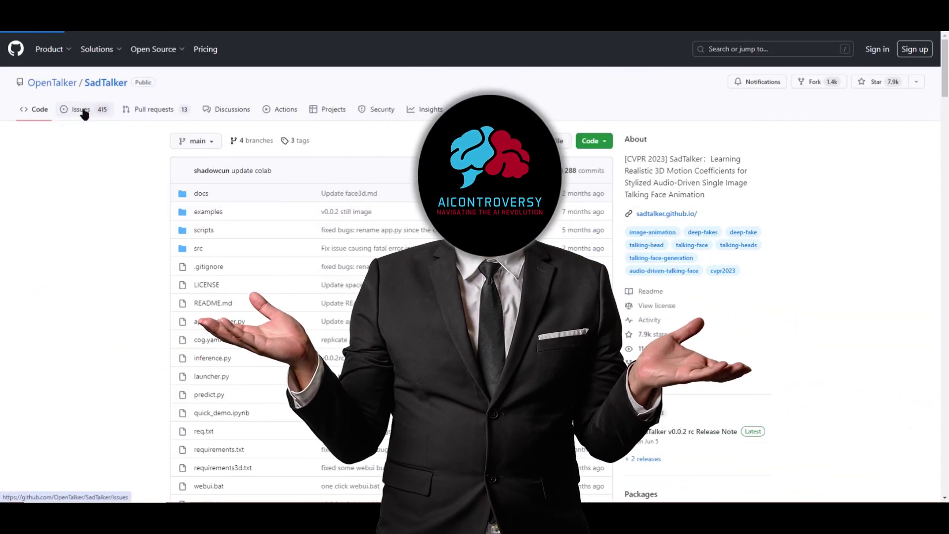
pyautogui.click(82, 110)
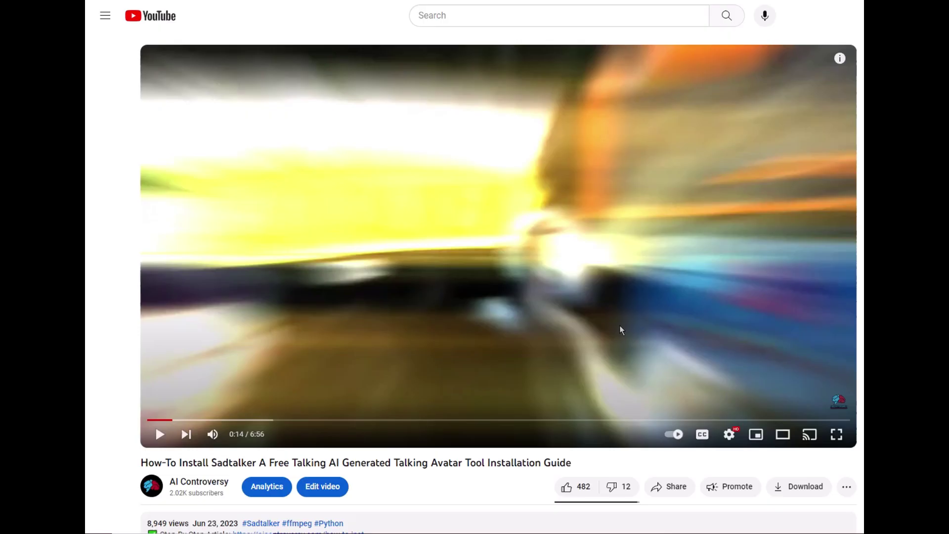
pyautogui.scroll(-4, 619, 326)
pyautogui.scroll(-7, 587, 319)
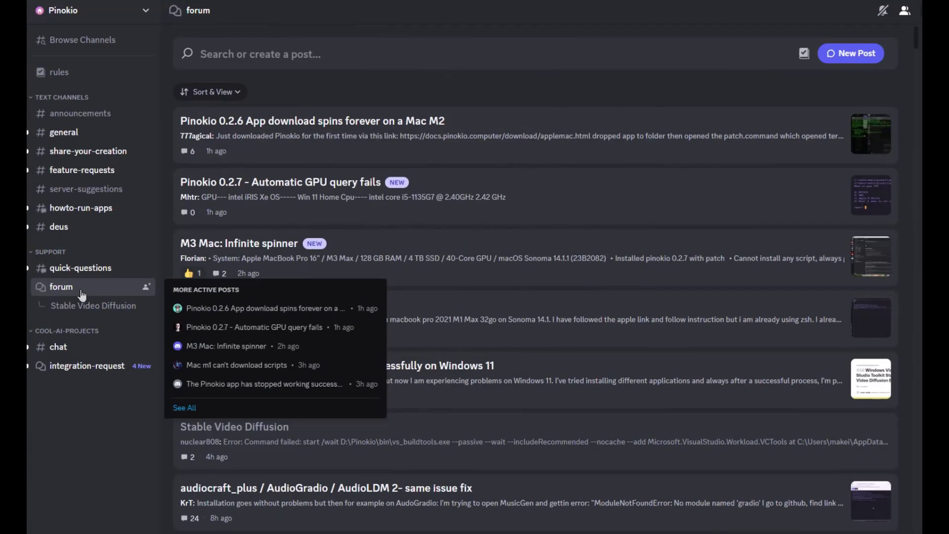
# Begin writing a new post in the Pinokio Discord forum channel
pyautogui.click(852, 54)
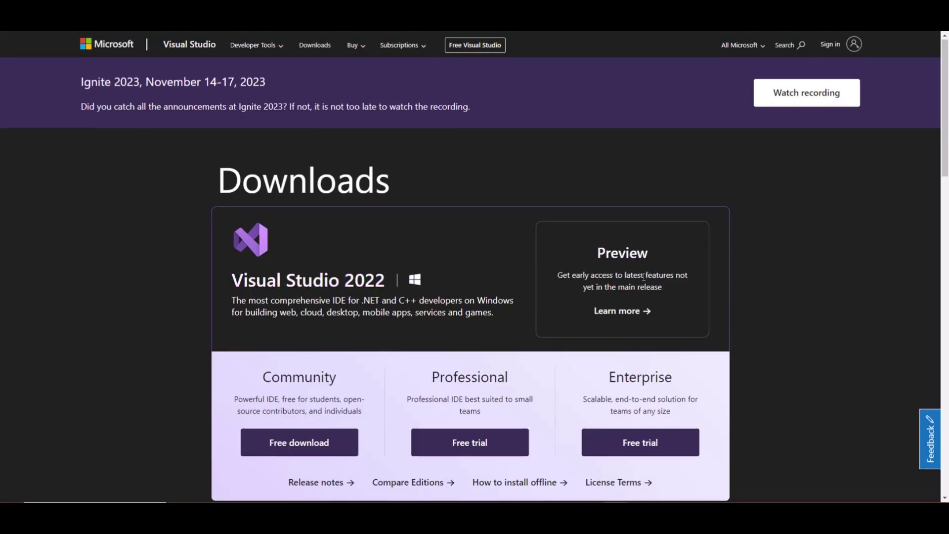
# Review the Visual Studio installers, then launch Stable Video Diffusion from Pinokio's script list
pyautogui.scroll(-5, 564, 263)
pyautogui.click(280, 426)
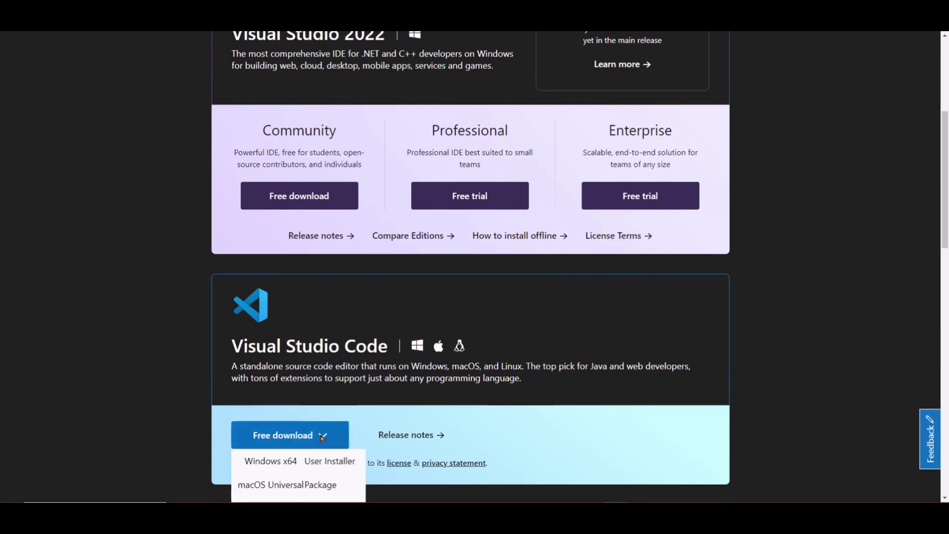
pyautogui.scroll(-5, 207, 356)
pyautogui.scroll(-2, 215, 336)
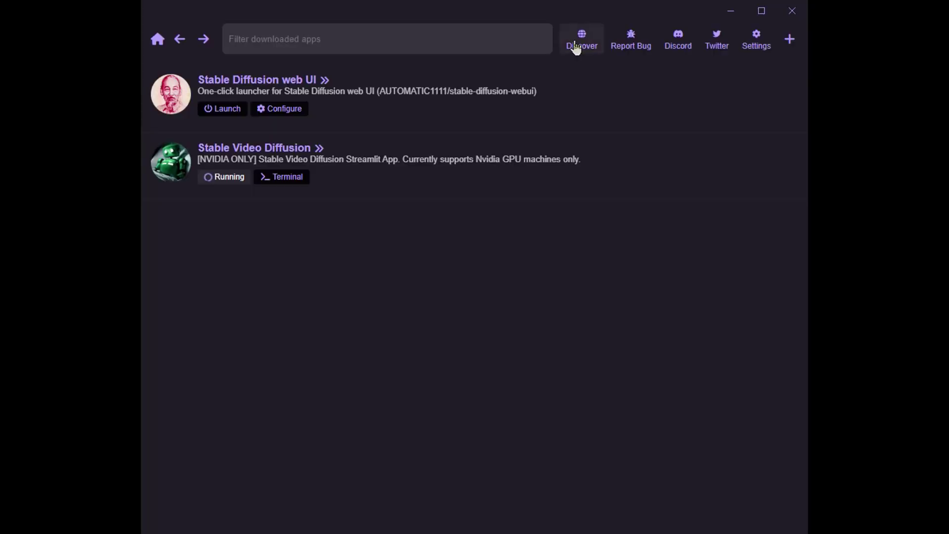
pyautogui.click(573, 43)
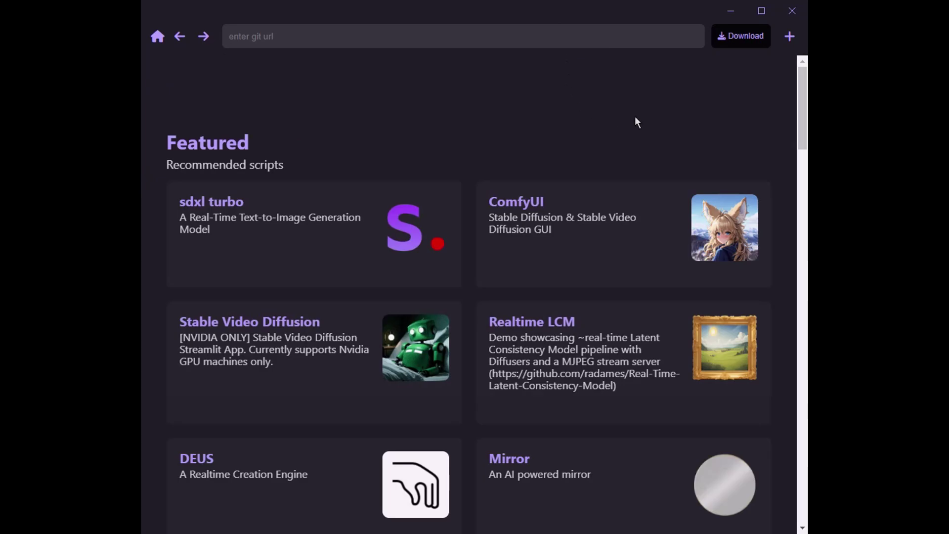
pyautogui.click(303, 371)
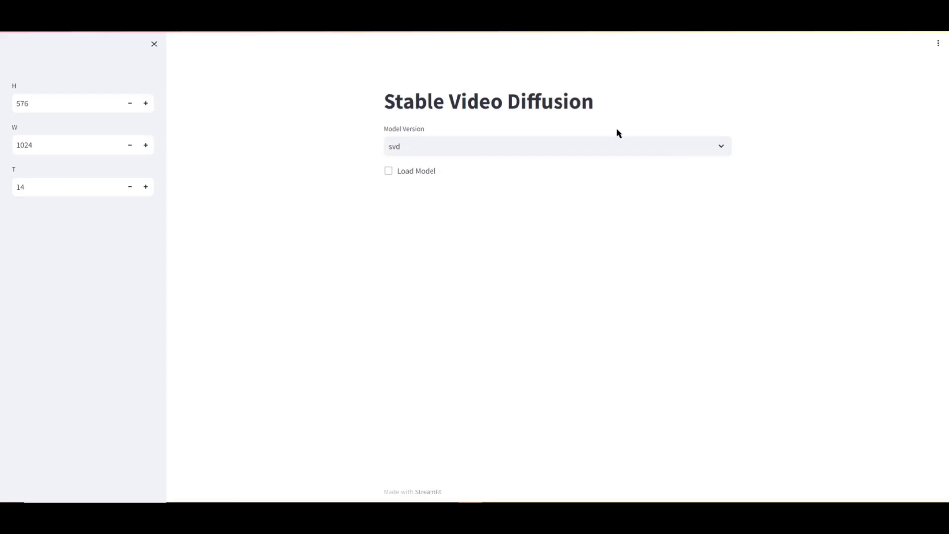
# Check the model versions while keeping svd, then choose the Dark theme in Settings
pyautogui.click(504, 149)
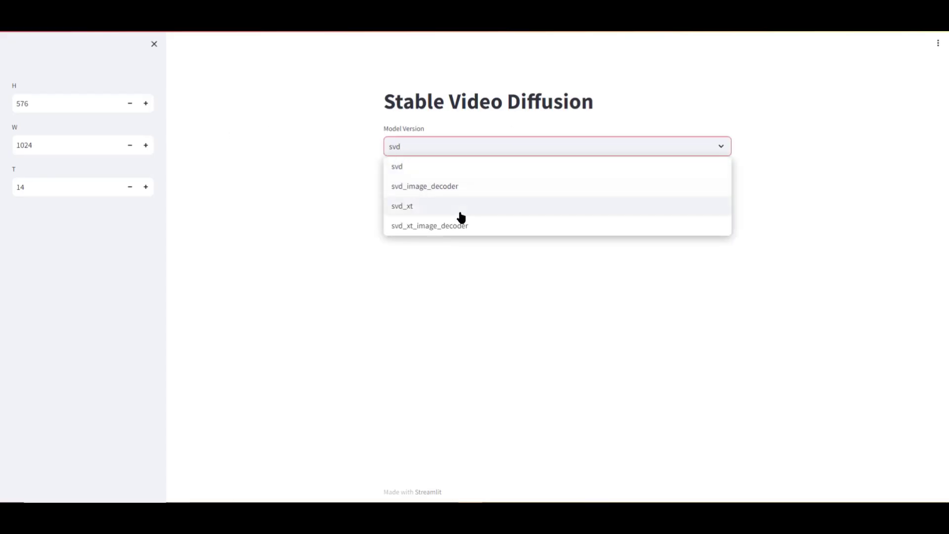
pyautogui.click(472, 144)
pyautogui.click(471, 144)
pyautogui.click(781, 132)
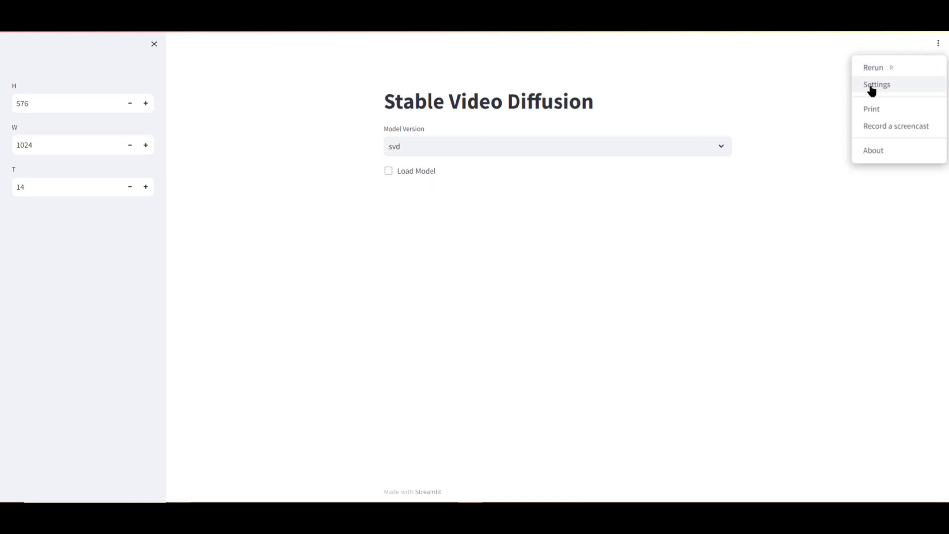
pyautogui.click(872, 87)
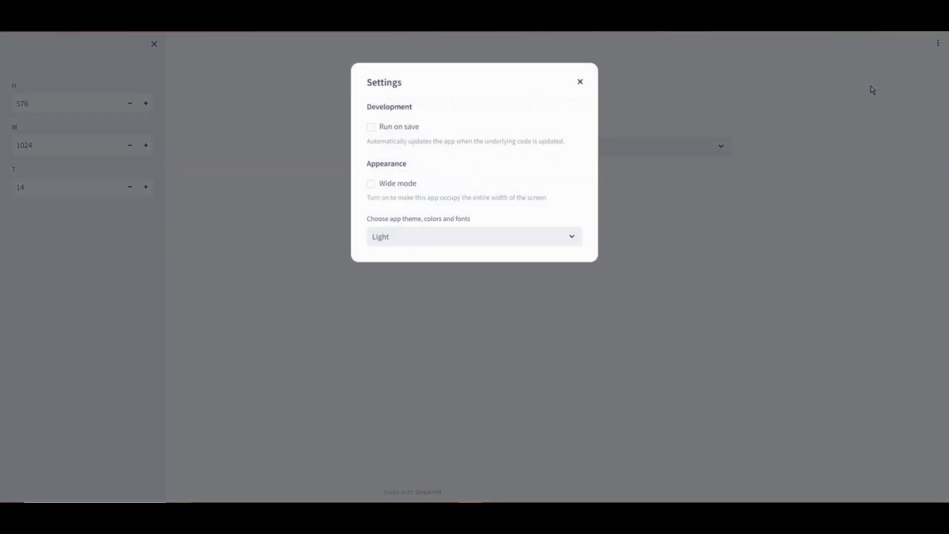
pyautogui.click(387, 239)
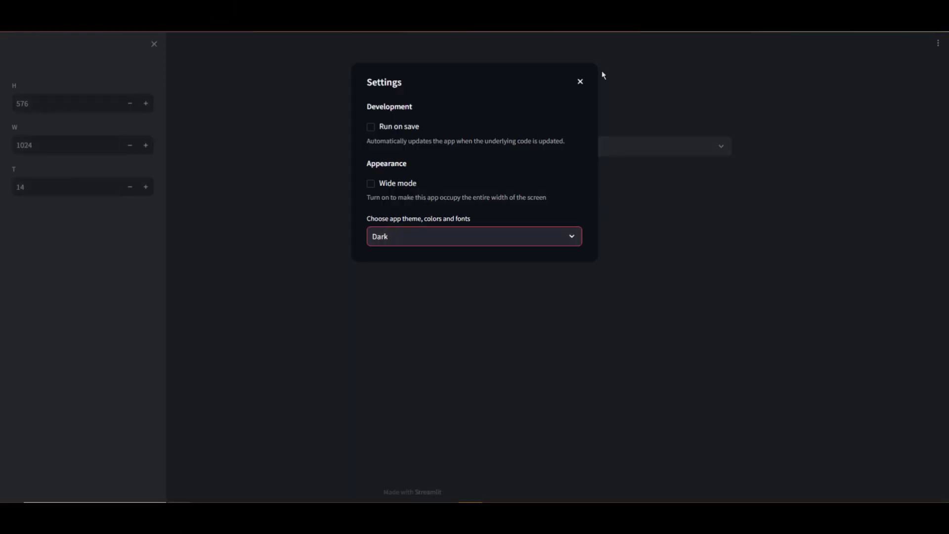
# Close Settings and switch the Model Version from svd to svd_xt
pyautogui.click(603, 75)
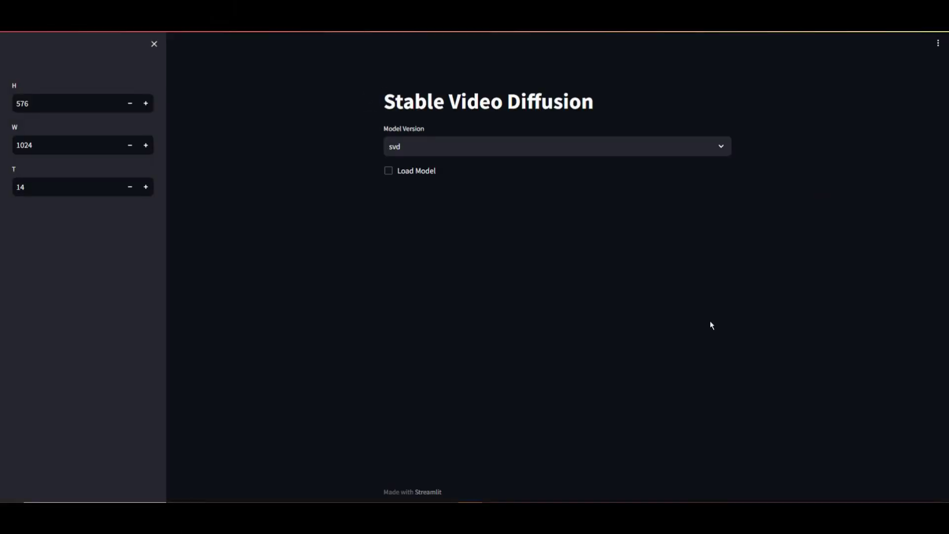
pyautogui.click(403, 146)
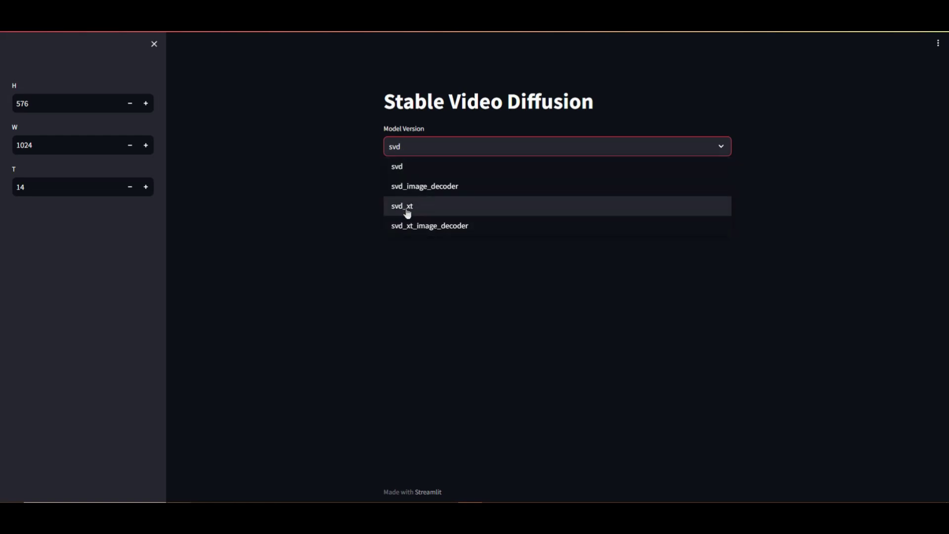
pyautogui.click(407, 211)
pyautogui.click(427, 149)
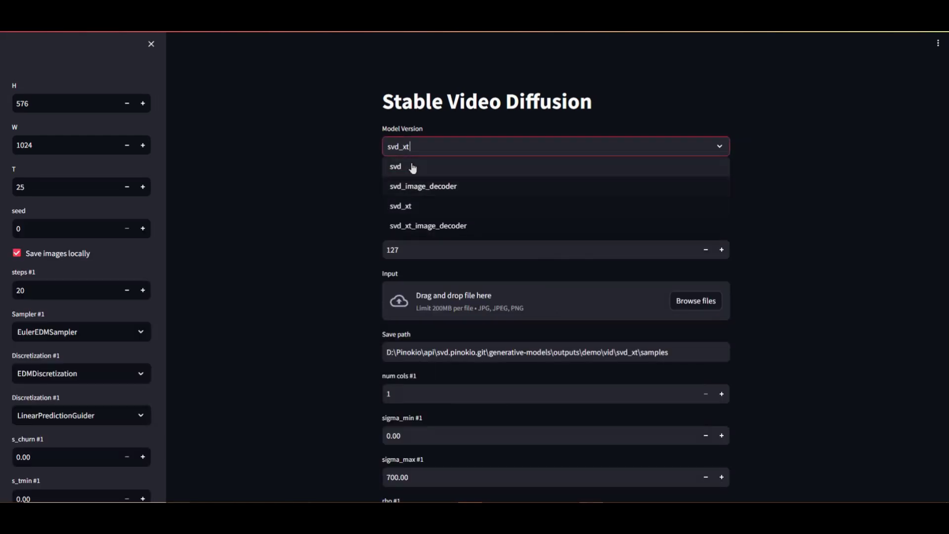
pyautogui.click(405, 205)
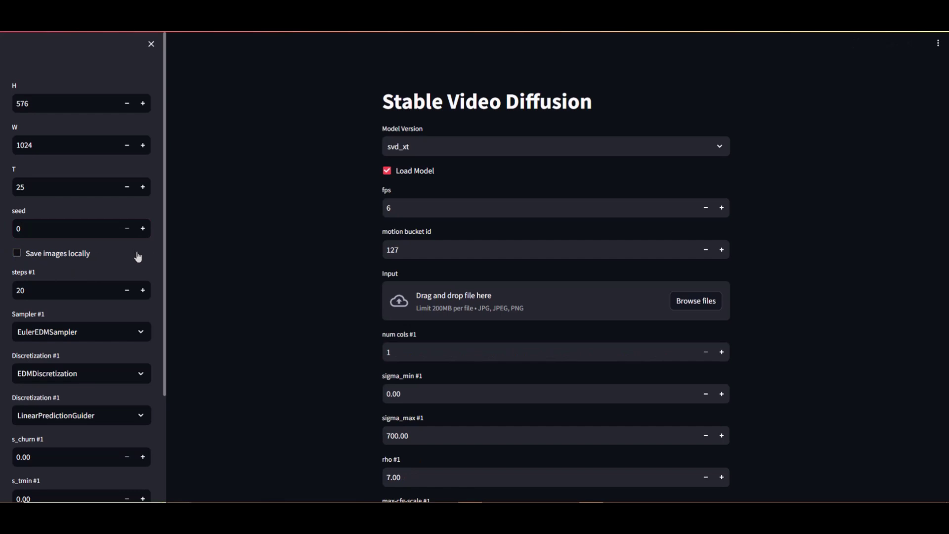
# Keep EulerEDMSampler as the sampler and LinearPredictionGuider as the guider after reviewing the options
pyautogui.scroll(-1, 208, 241)
pyautogui.scroll(-2, 129, 264)
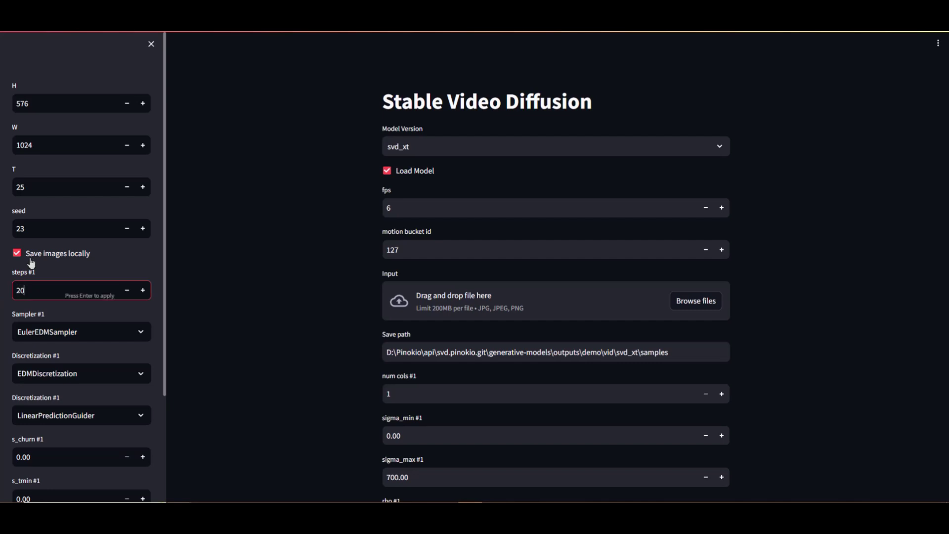
pyautogui.click(109, 337)
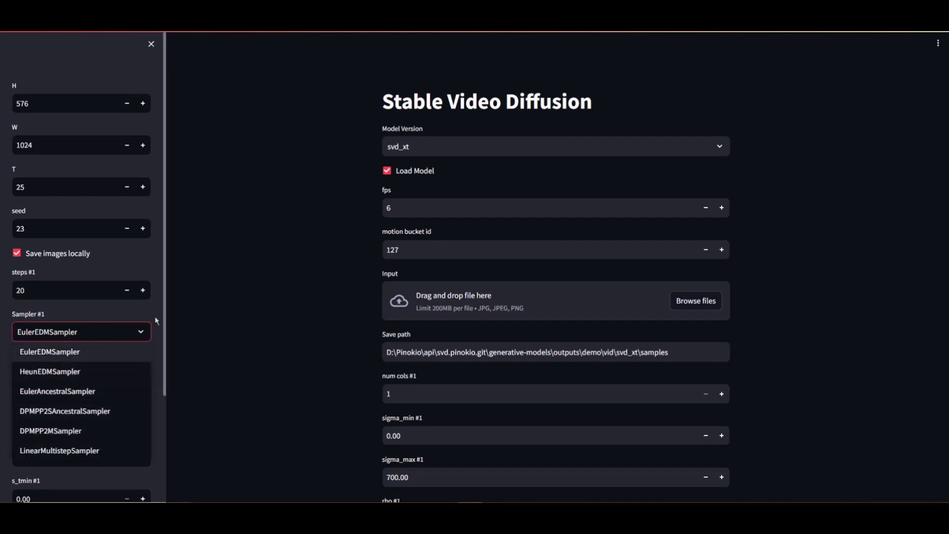
pyautogui.click(192, 320)
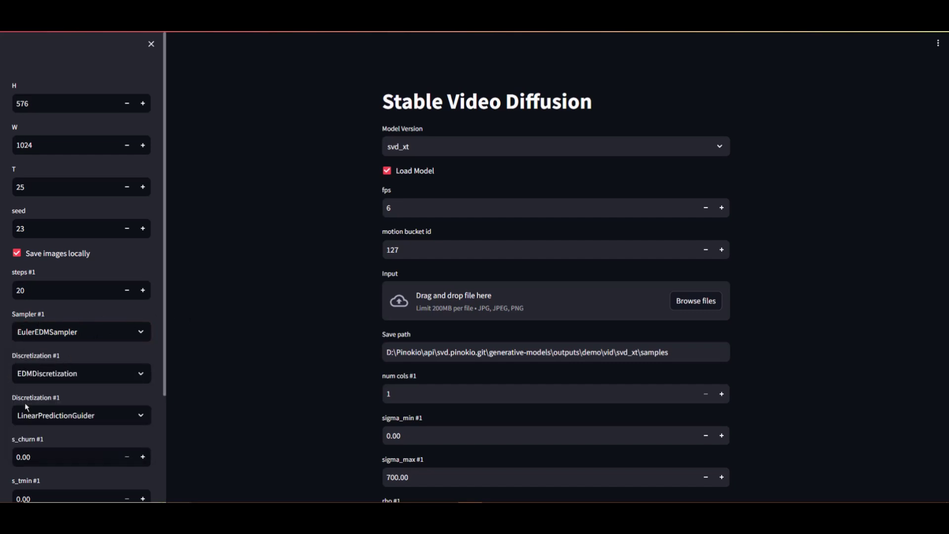
pyautogui.click(139, 377)
pyautogui.click(144, 419)
pyautogui.click(215, 372)
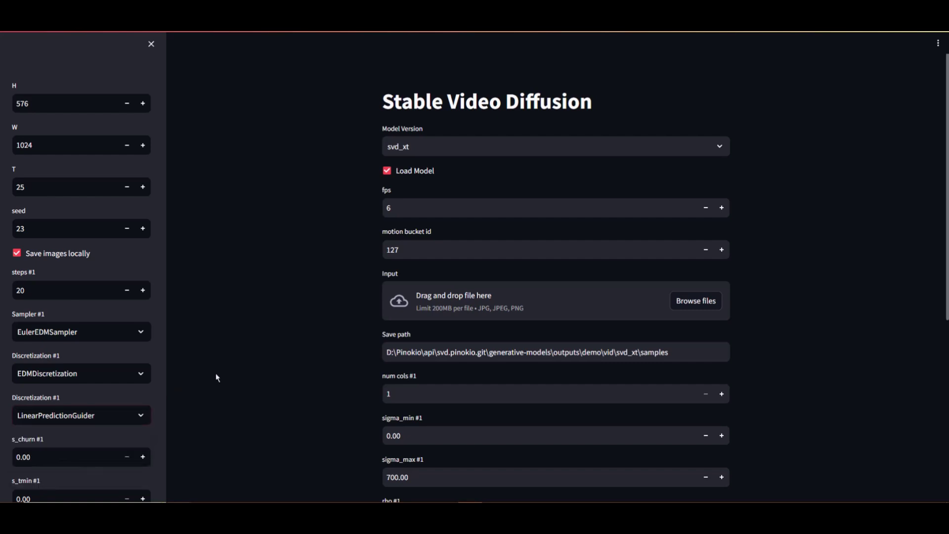
# Keep EDMDiscretization as the discretization and review the remaining sidebar settings
pyautogui.scroll(-3, 199, 381)
pyautogui.scroll(-2, 142, 372)
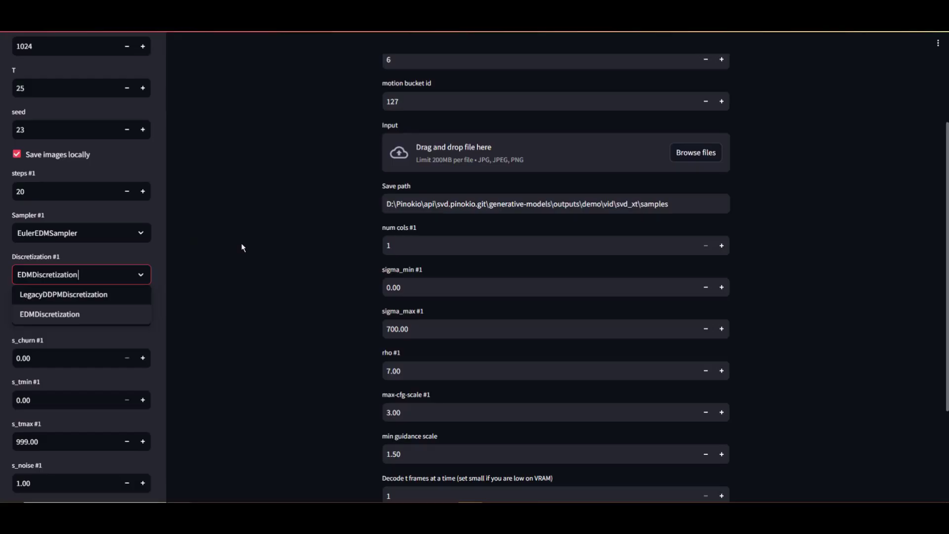
pyautogui.click(139, 271)
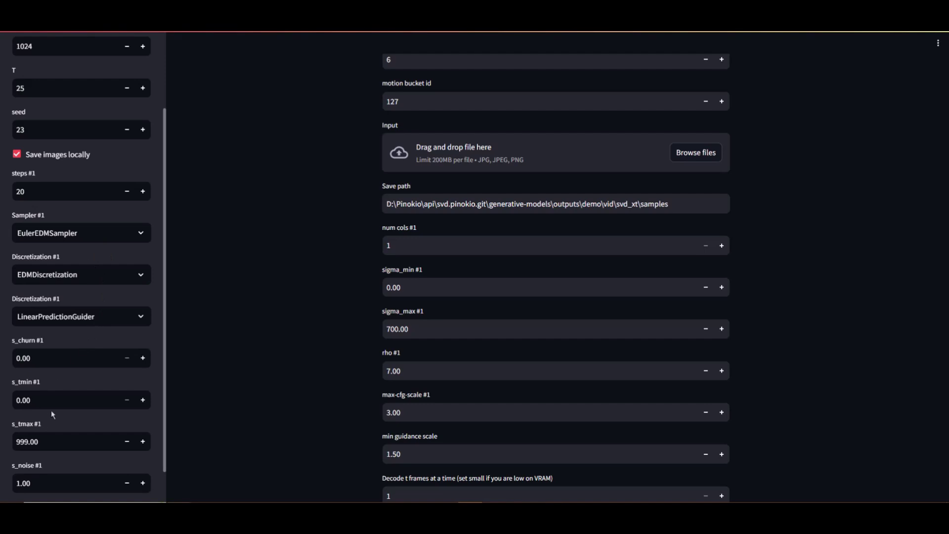
pyautogui.scroll(-2, 51, 415)
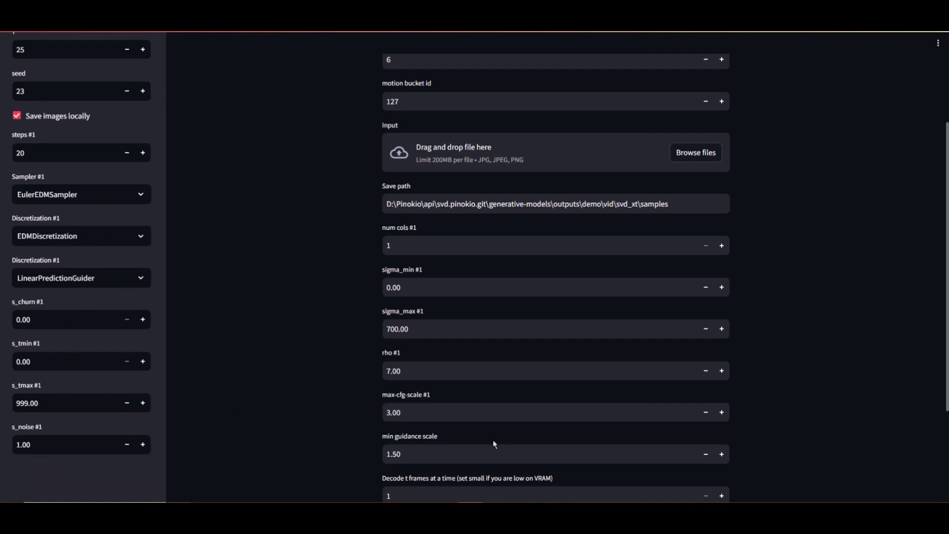
pyautogui.scroll(3, 478, 435)
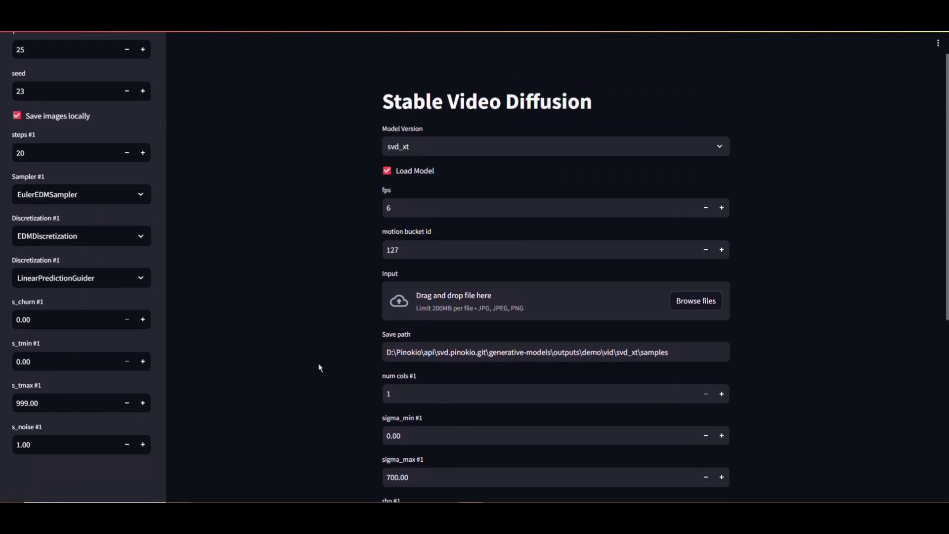
pyautogui.scroll(3, 149, 325)
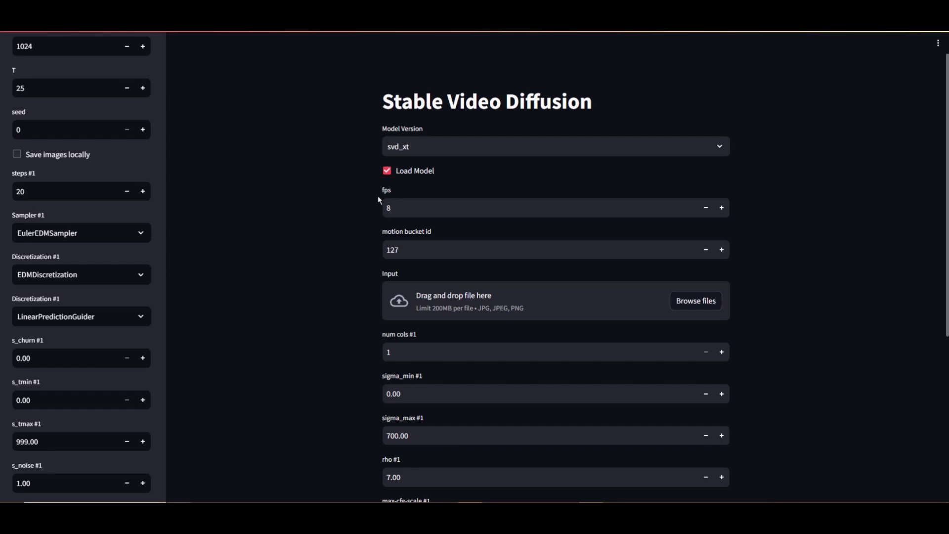
# Load the glowing brain PNG as the input image and start sampling the video
pyautogui.scroll(-1, 647, 200)
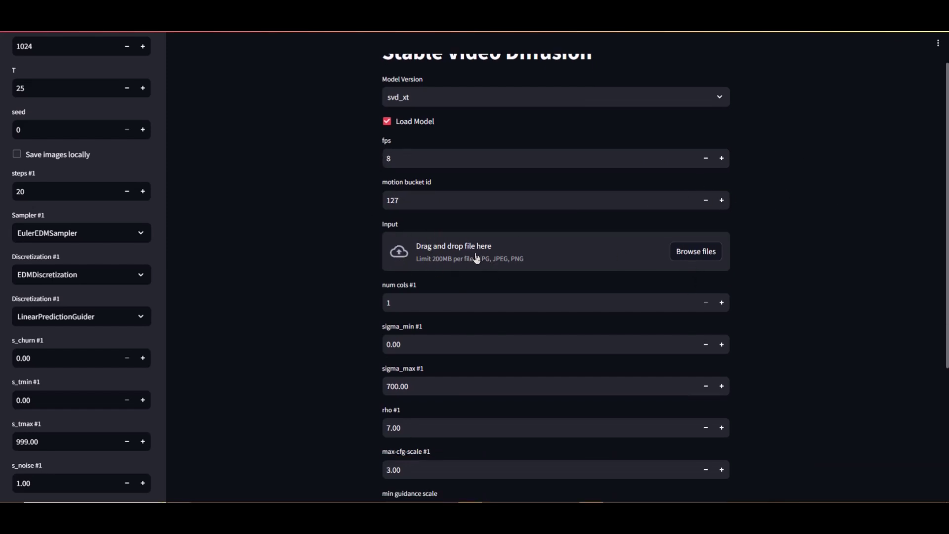
pyautogui.moveTo(948, 148); pyautogui.dragTo(522, 261)
pyautogui.scroll(-10, 785, 286)
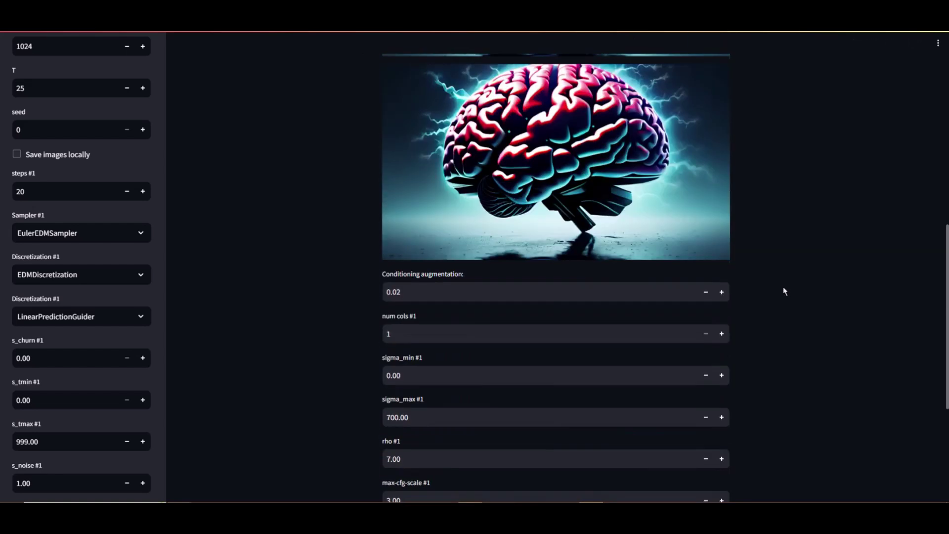
pyautogui.click(404, 397)
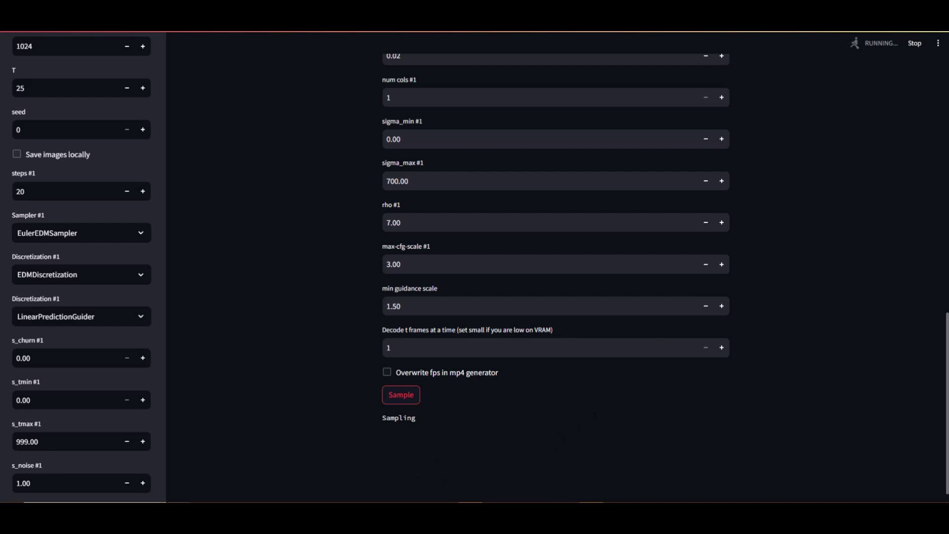
# Check the sampling log, then play the 3-second brain video and open its options menu
pyautogui.hotkey('alt', 'Tab')
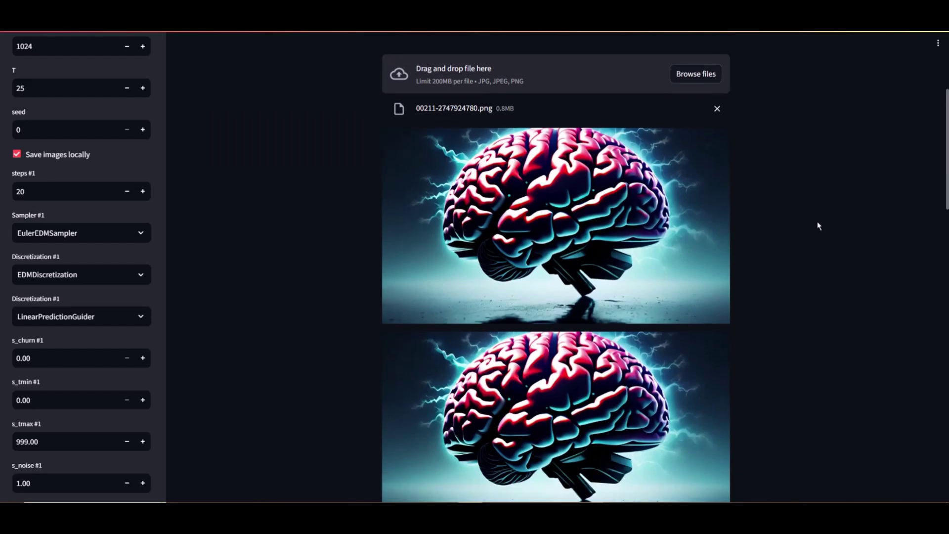
pyautogui.scroll(-15, 776, 229)
pyautogui.click(386, 377)
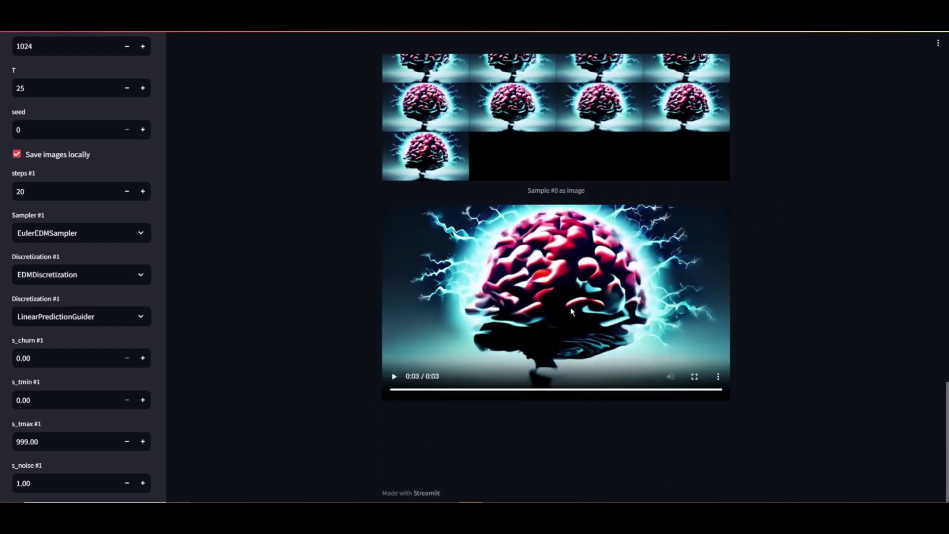
pyautogui.click(388, 378)
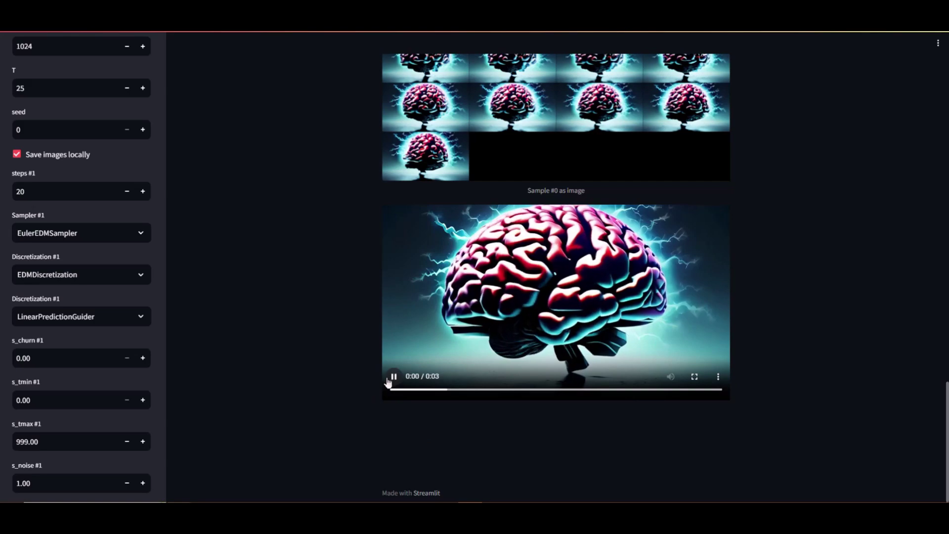
pyautogui.click(718, 377)
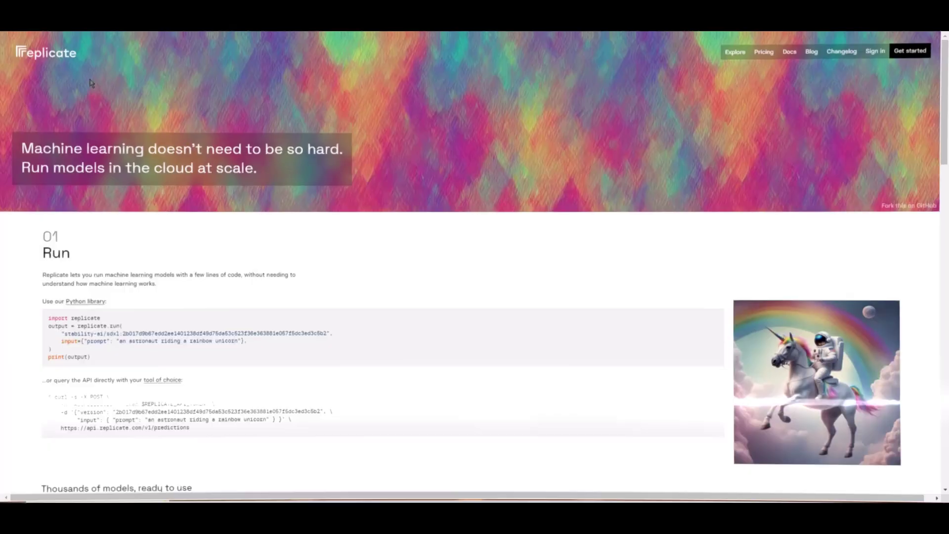
# Open the stable-video-diffusion model page from Replicate's Explore section
pyautogui.click(736, 52)
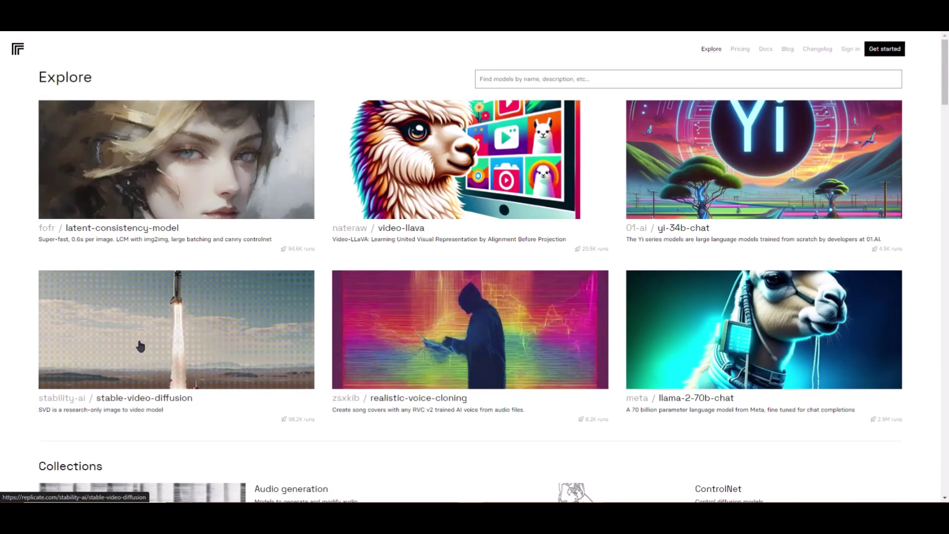
pyautogui.click(140, 346)
pyautogui.scroll(-4, 149, 342)
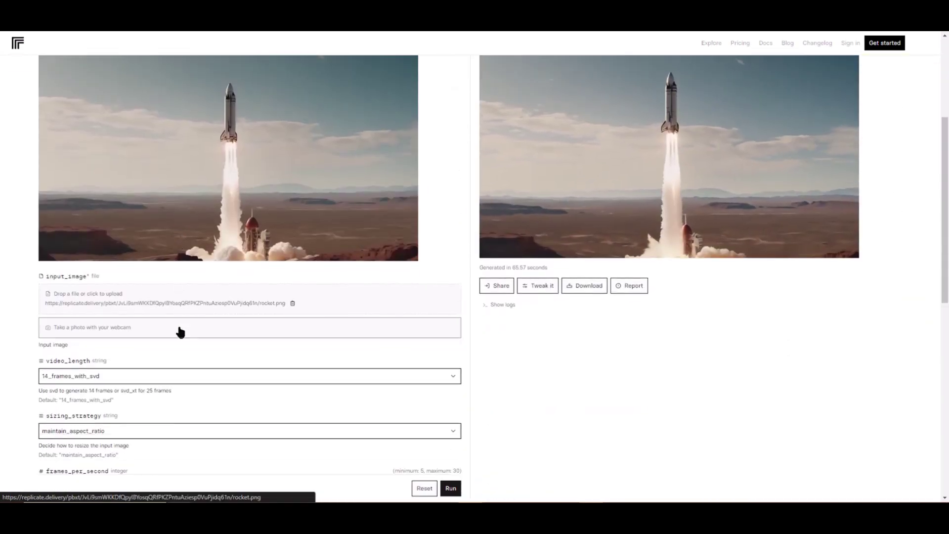
# Replace the example rocket image with the brain PNG and run the model
pyautogui.click(294, 303)
pyautogui.scroll(3, 307, 310)
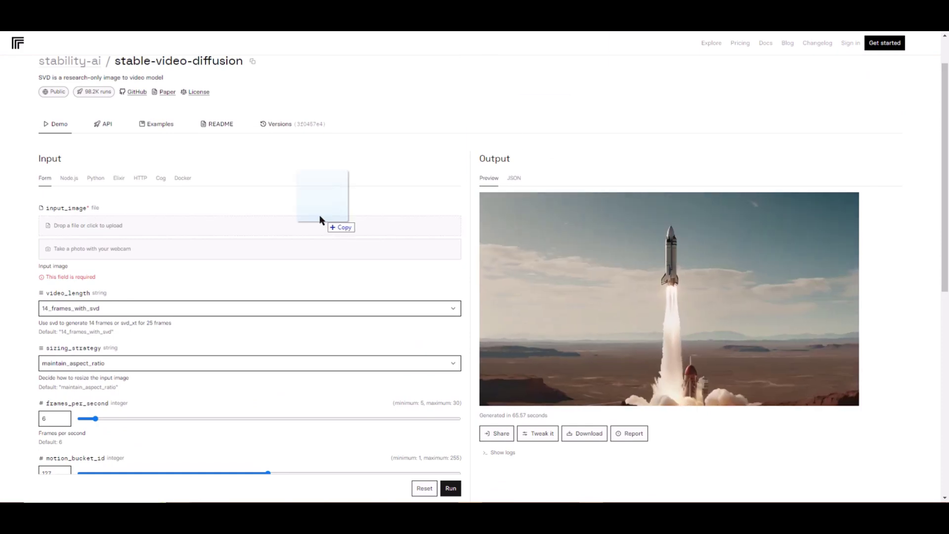
pyautogui.moveTo(320, 219); pyautogui.dragTo(101, 235)
pyautogui.click(450, 488)
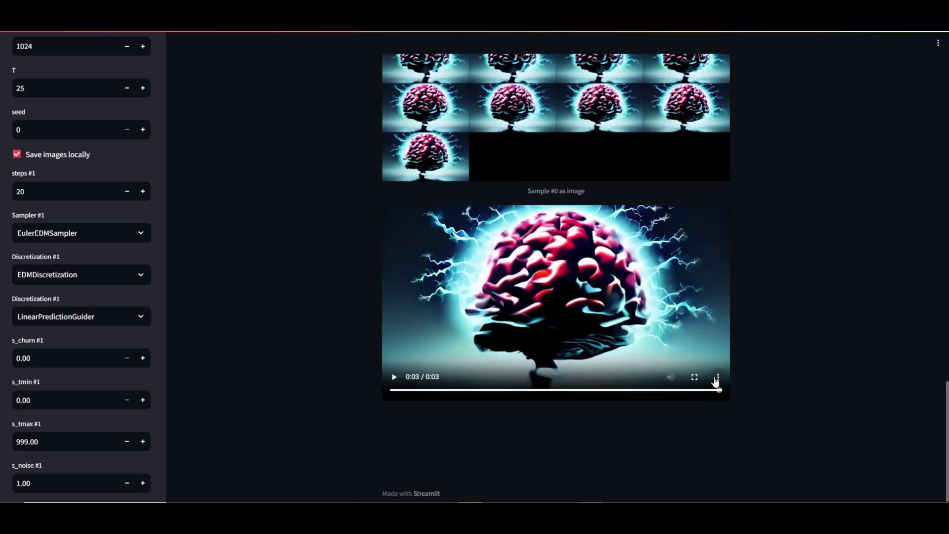
# Review the 26 sampling steps in the logs and the brain output generated in 56.78 seconds
pyautogui.scroll(10, 683, 367)
pyautogui.scroll(12, 683, 368)
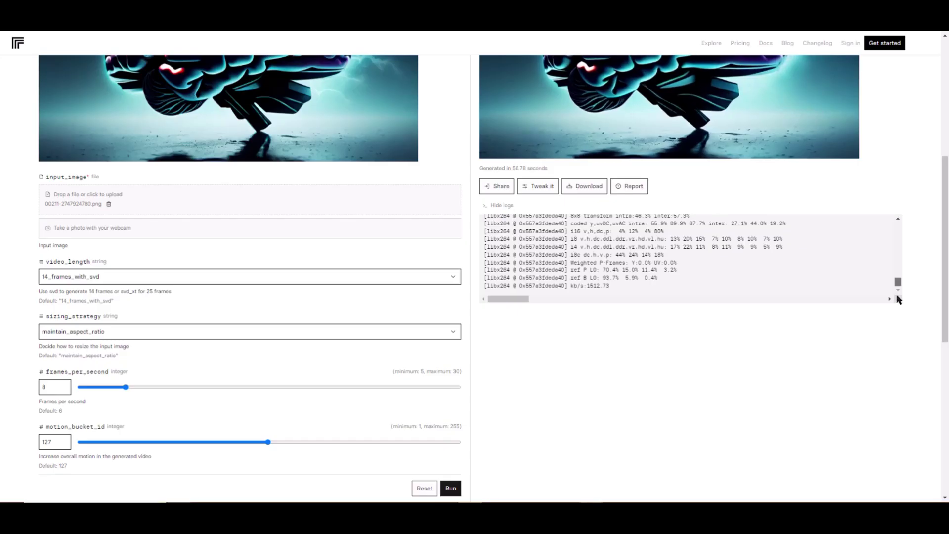
pyautogui.moveTo(897, 293); pyautogui.dragTo(899, 252)
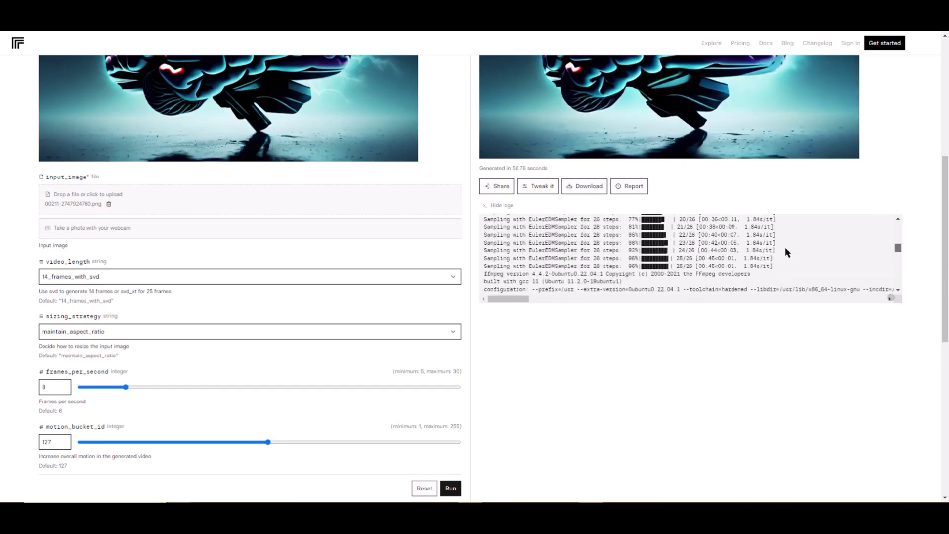
pyautogui.moveTo(783, 263); pyautogui.dragTo(484, 267)
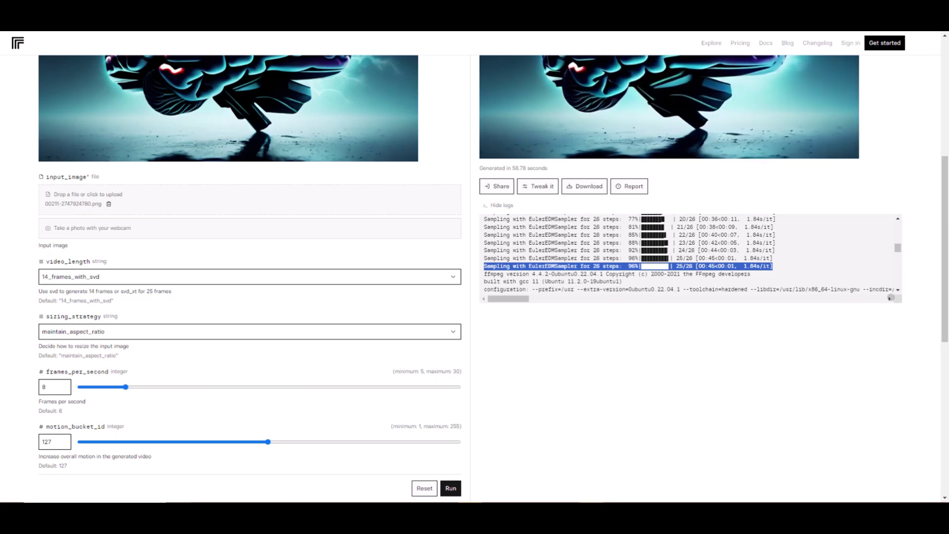
pyautogui.scroll(2, 842, 347)
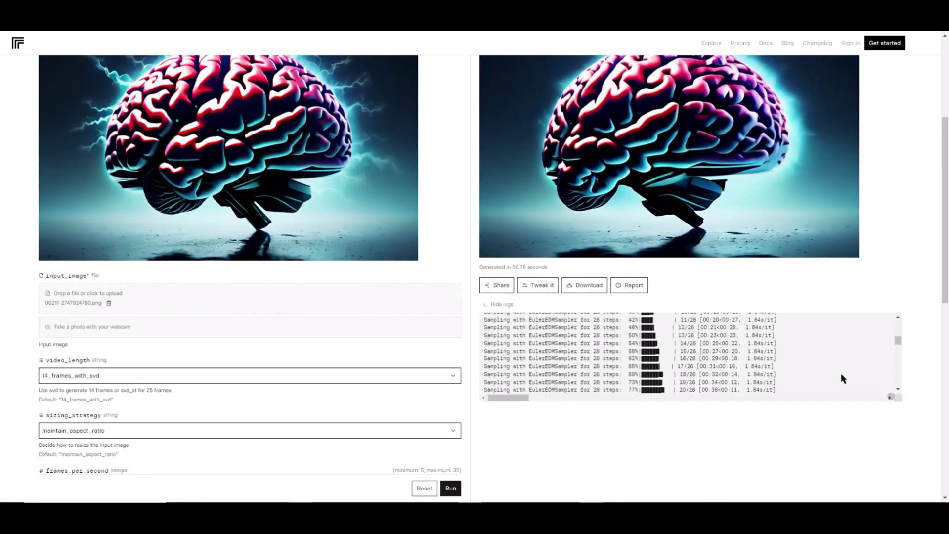
pyautogui.scroll(4, 849, 331)
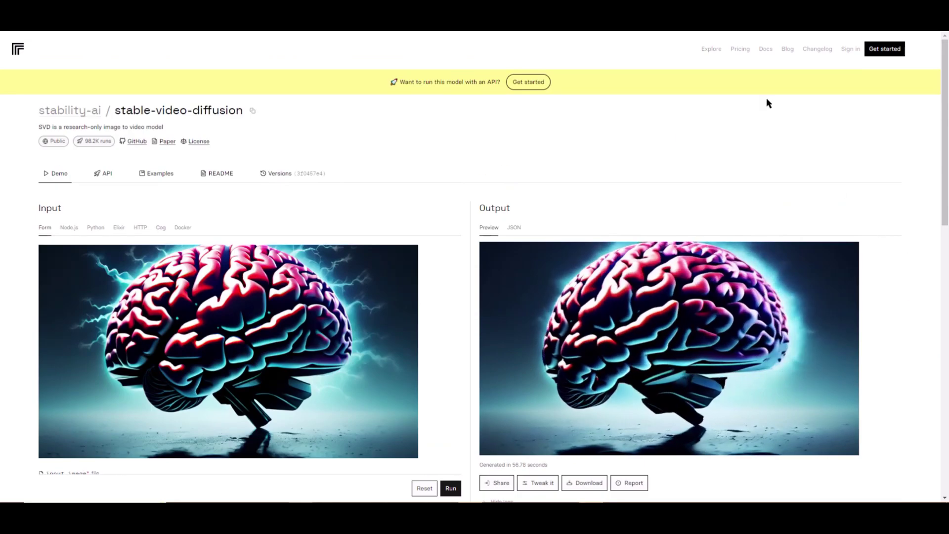
# Browse Replicate's per-second GPU pricing table, then move on to Runway's video tools
pyautogui.click(740, 50)
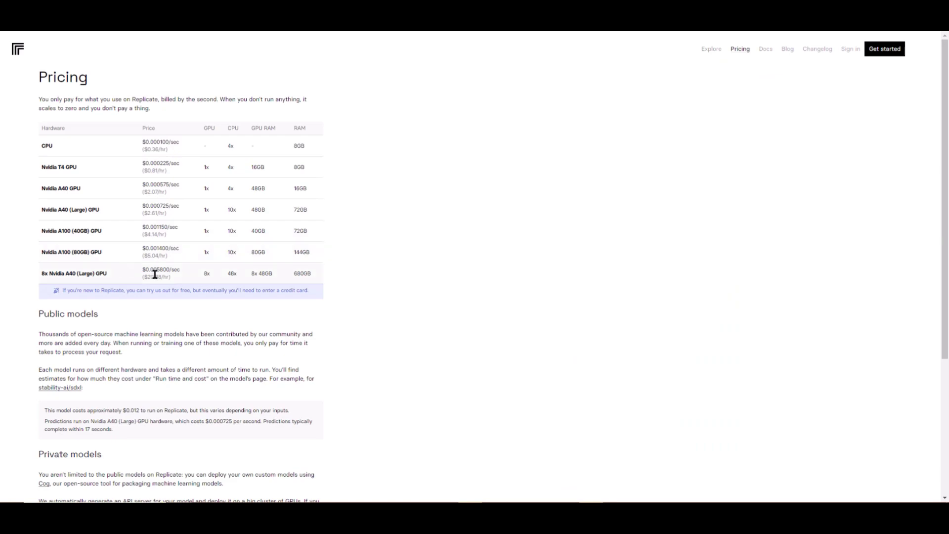
pyautogui.scroll(-4, 559, 275)
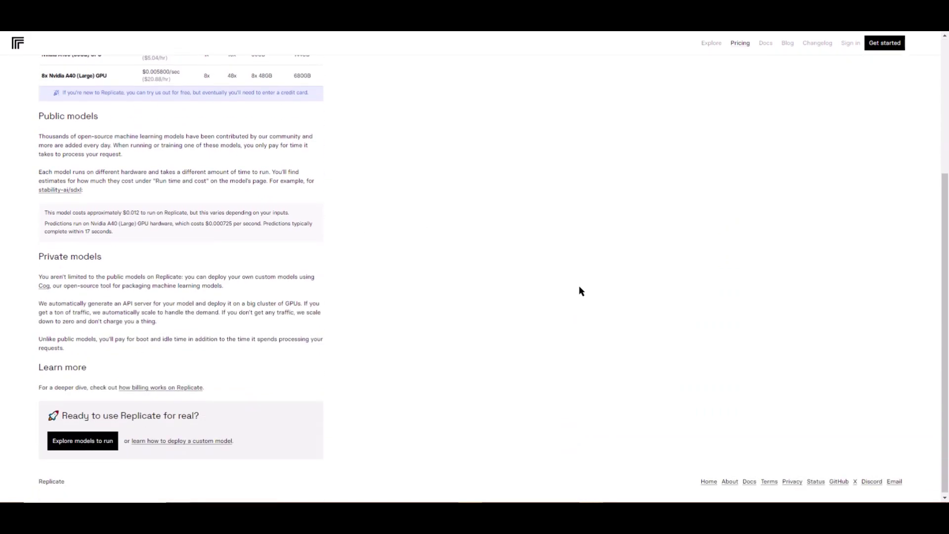
pyautogui.scroll(4, 779, 192)
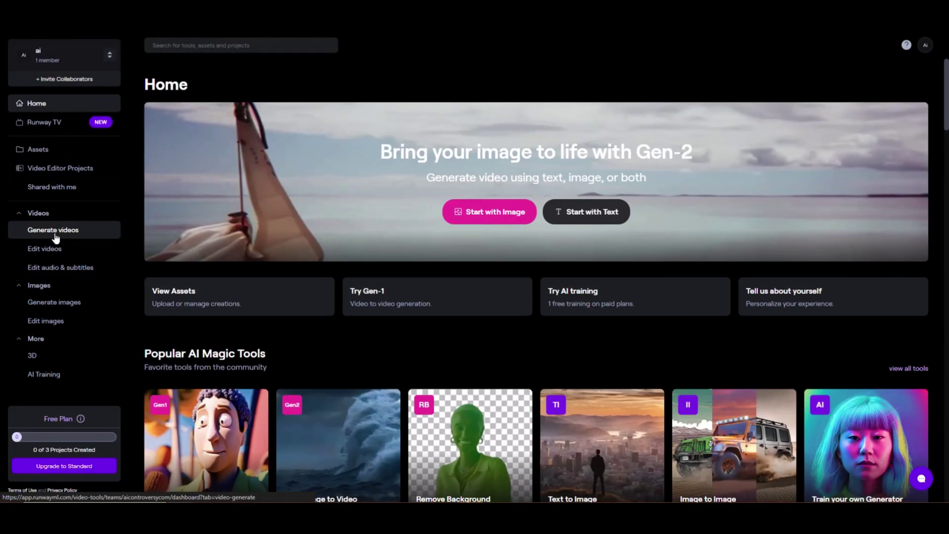
pyautogui.click(57, 233)
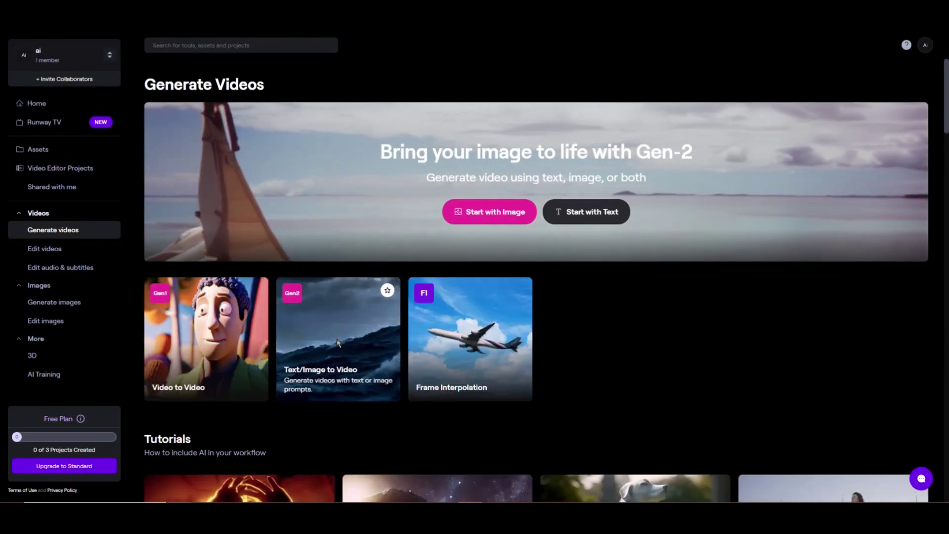
# Open Runway's Gen-2 Text/Image to Video tool on the Image tab
pyautogui.click(334, 352)
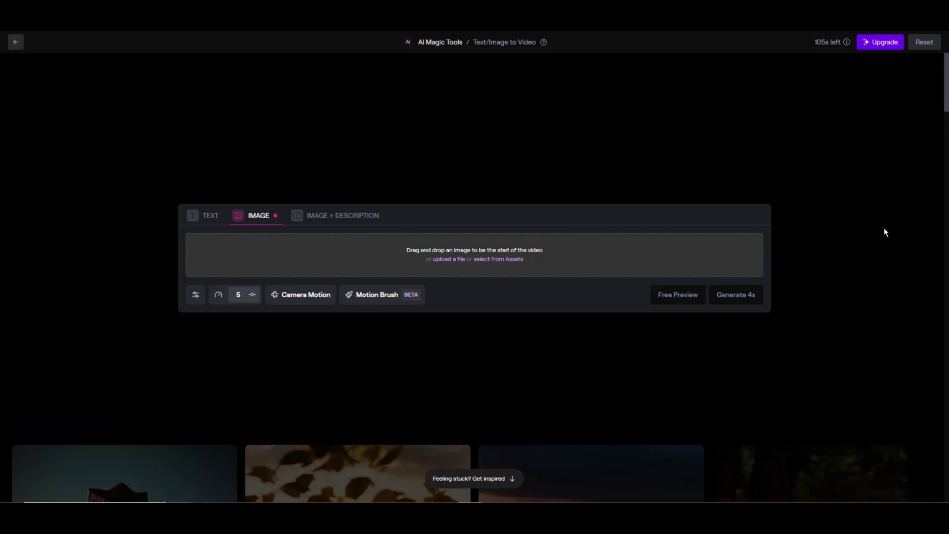